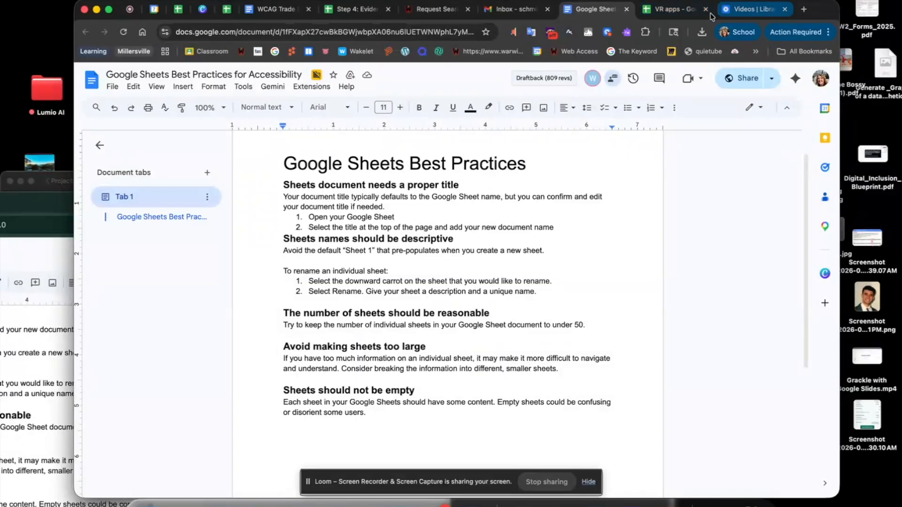
Switch to the VR apps spreadsheet, close the Grackle Sheets sidebar and return to the header row of the Meta 3S sheet
left_click(667, 13)
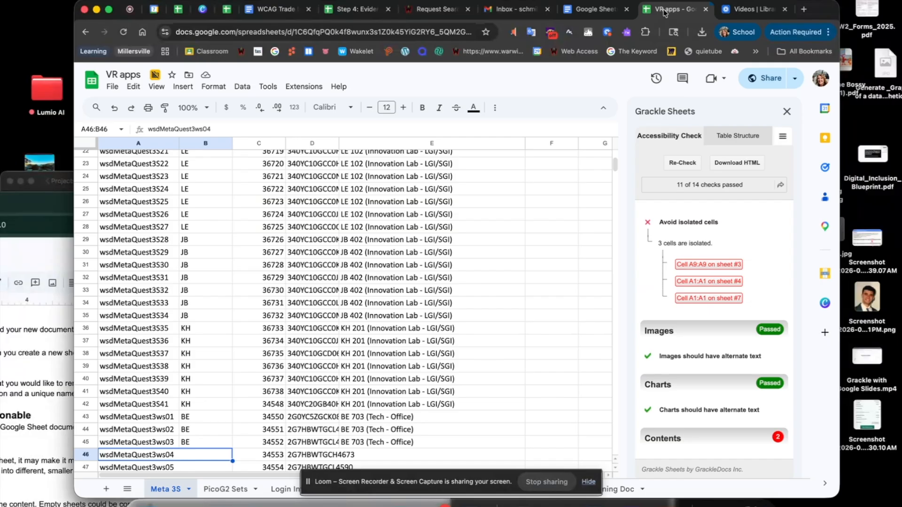
left_click(787, 111)
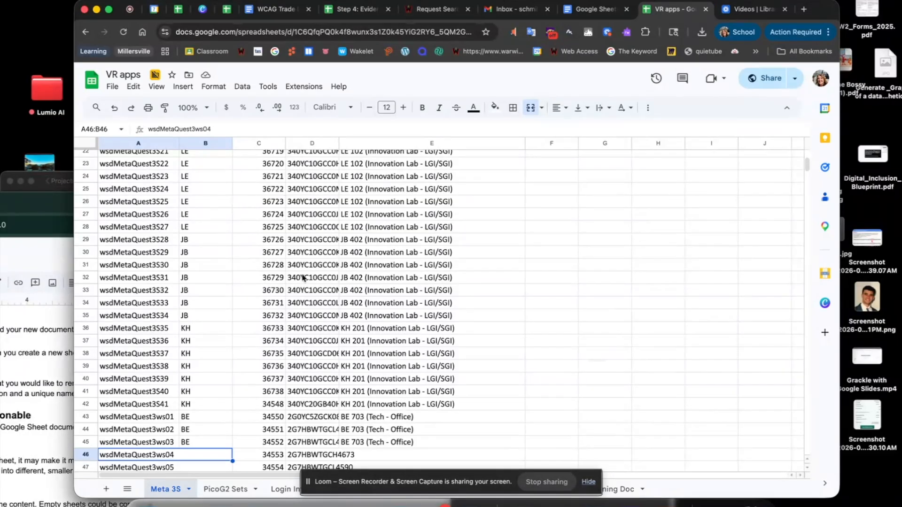
scroll(303, 278, "up", 5)
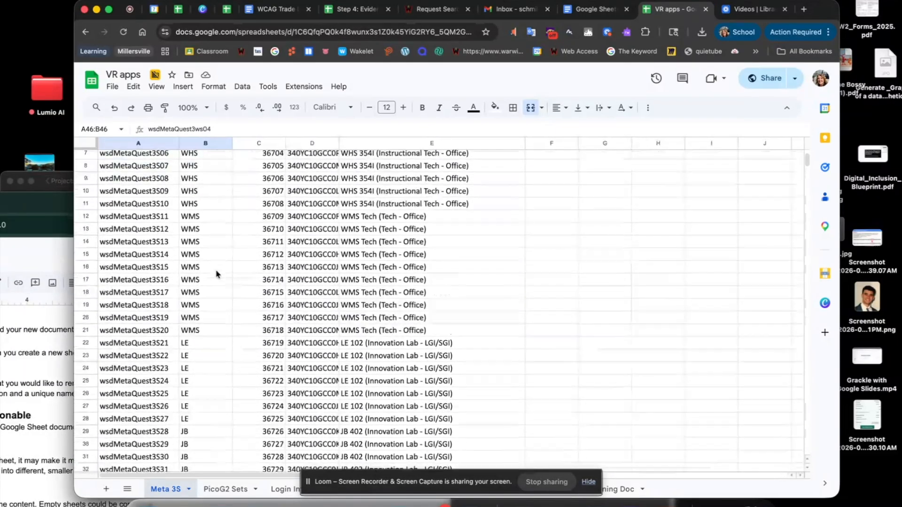
scroll(216, 273, "up", 4)
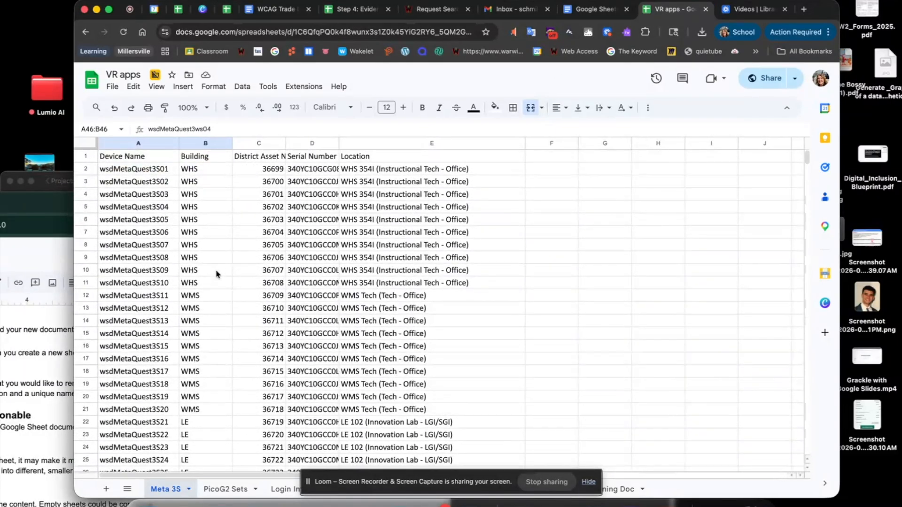
Launch Grackle Sheets on the spreadsheet to run its accessibility check and look through the check categories
left_click(301, 87)
mouse_move(306, 222)
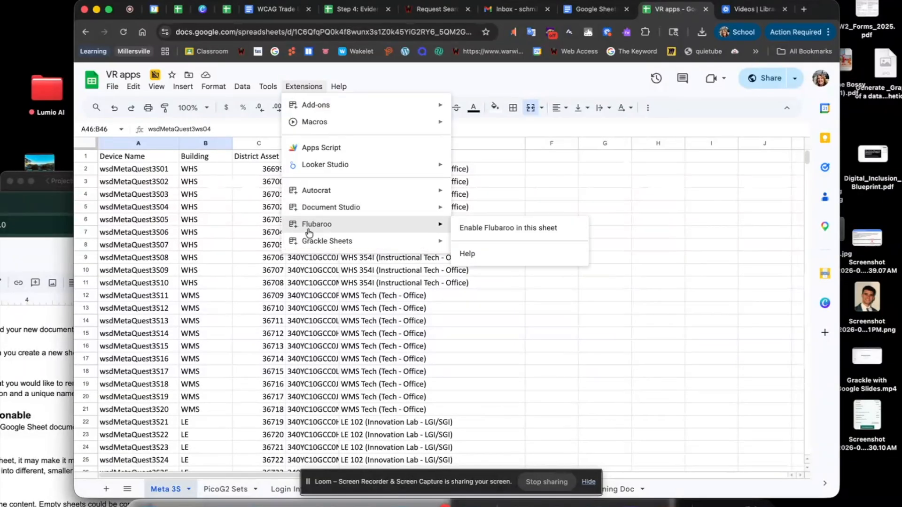
mouse_move(312, 241)
left_click(471, 245)
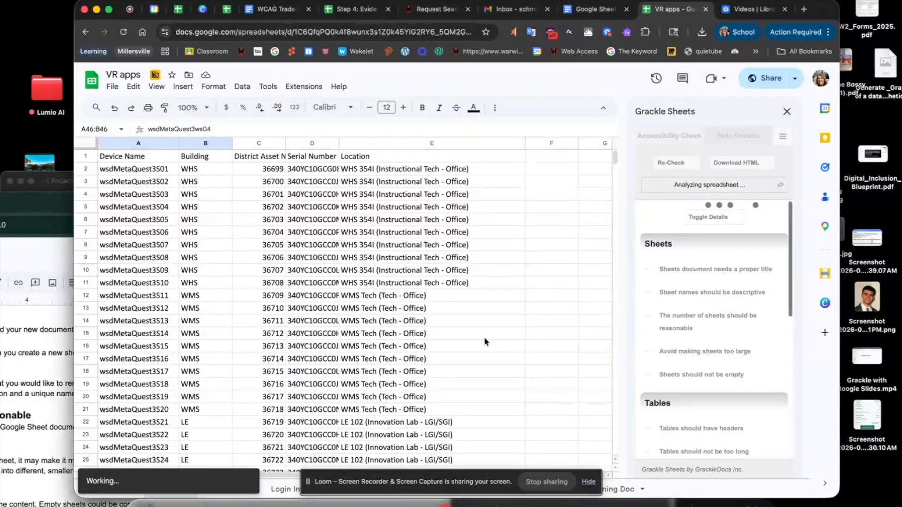
scroll(691, 320, "down", 3)
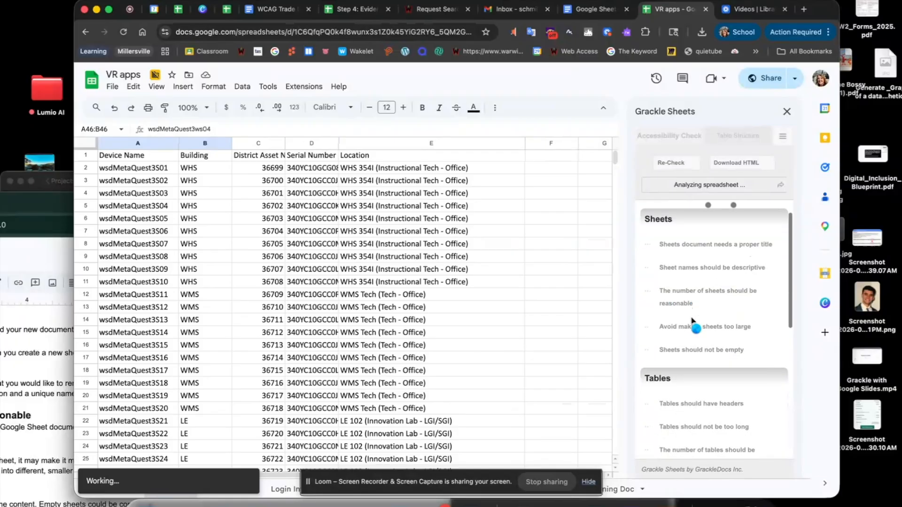
scroll(691, 321, "down", 5)
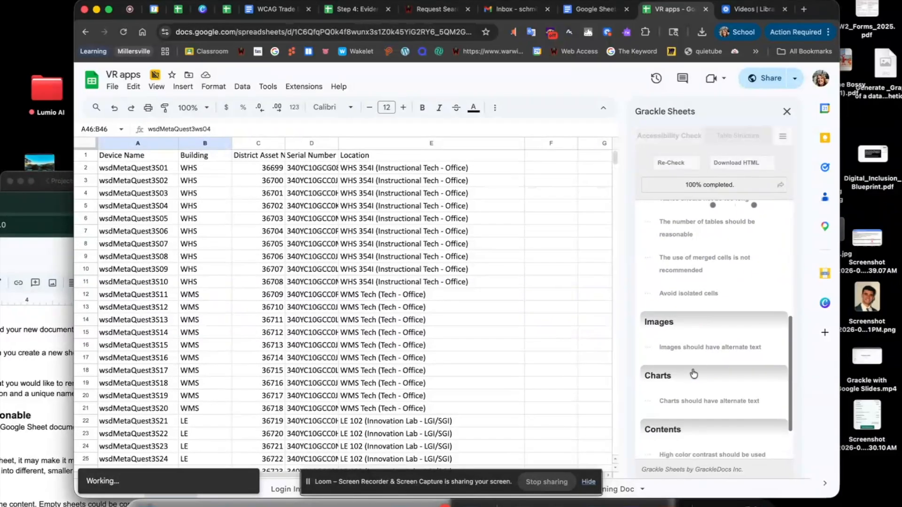
scroll(692, 369, "down", 2)
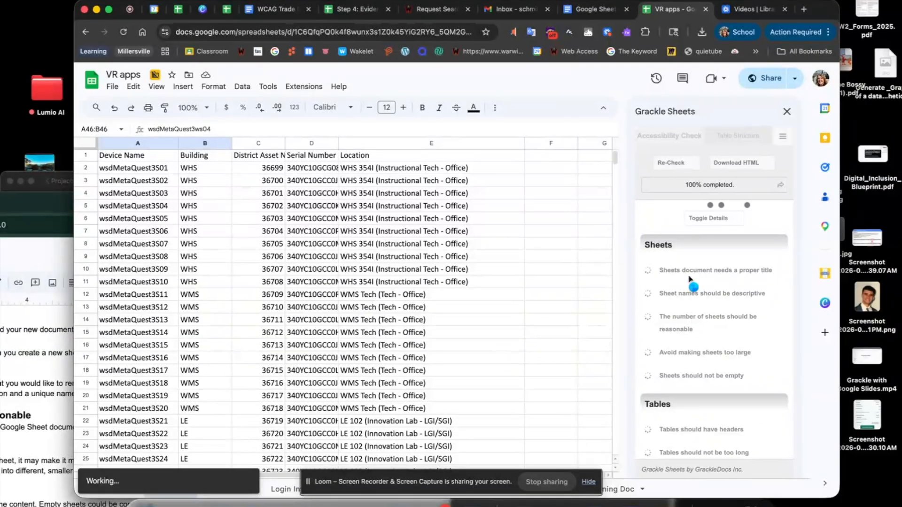
scroll(509, 296, "down", 1)
scroll(510, 296, "down", 6)
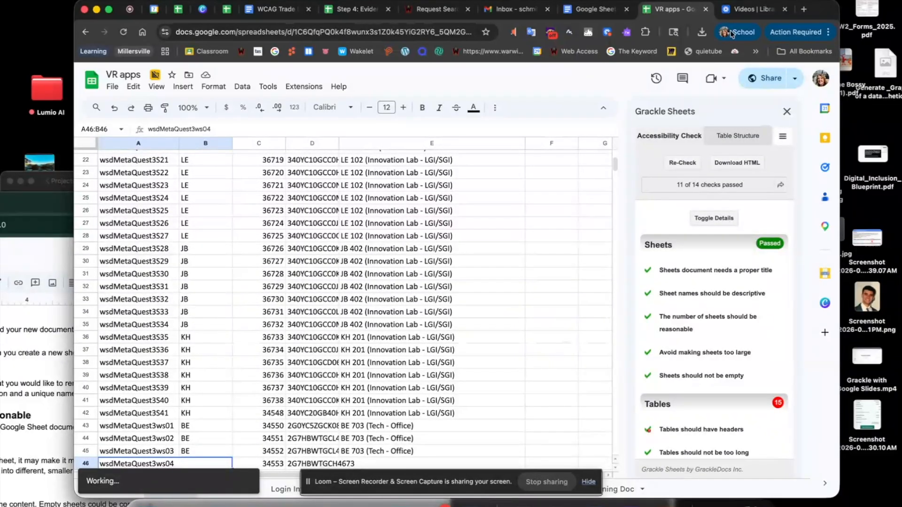
Hide the screen-sharing notice and reposition the browser window so the sheet tabs are uncovered
left_click_drag(822, 16, 809, 0)
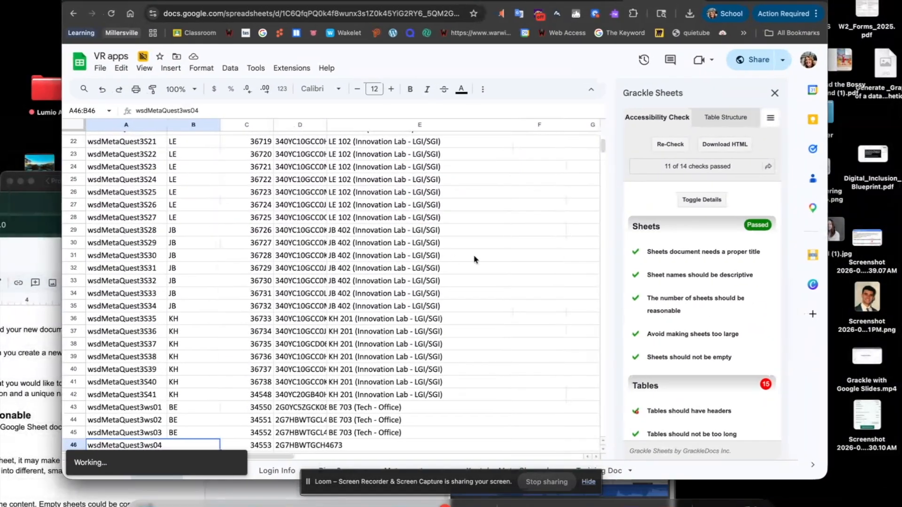
left_click(587, 482)
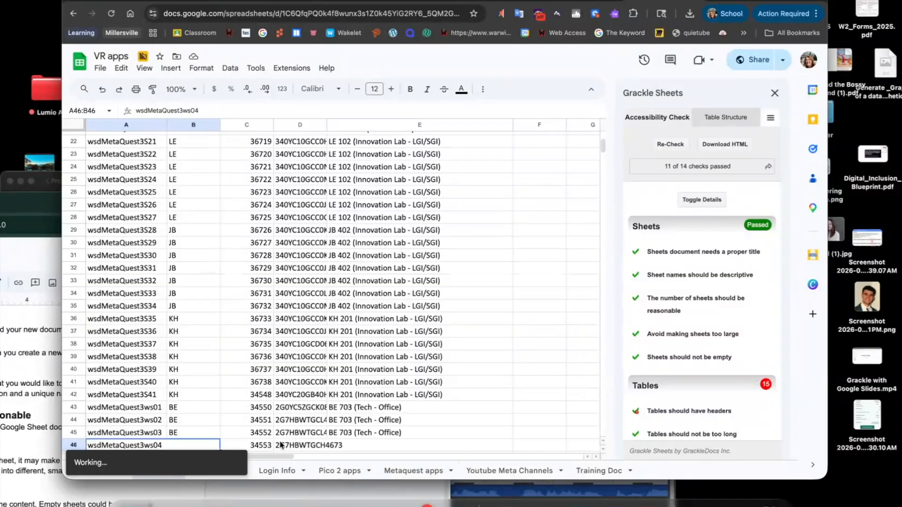
mouse_move(786, 1)
left_mouse_down()
mouse_move(771, 1)
mouse_move(804, 0)
mouse_move(780, 1)
left_mouse_up()
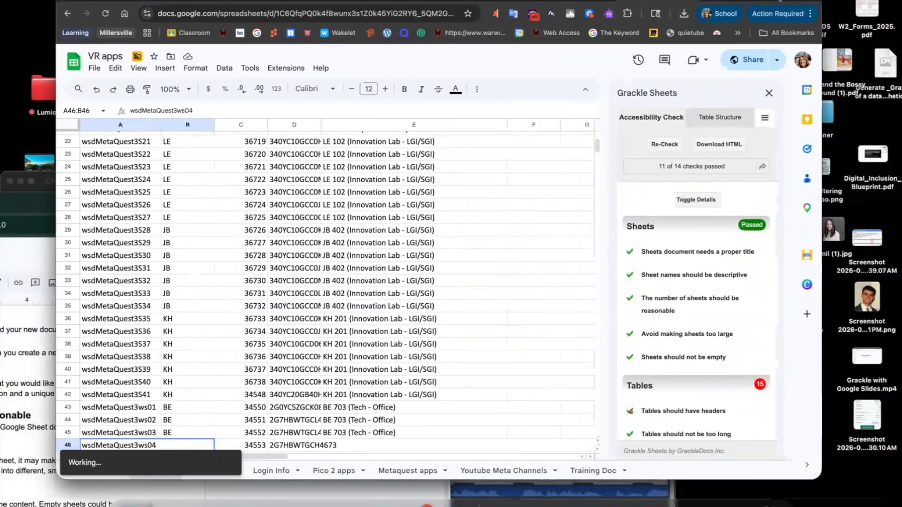
View the sheet options, including Rename, for the Metaquest apps sheet, and switch to the Login Info sheet
left_click(445, 474)
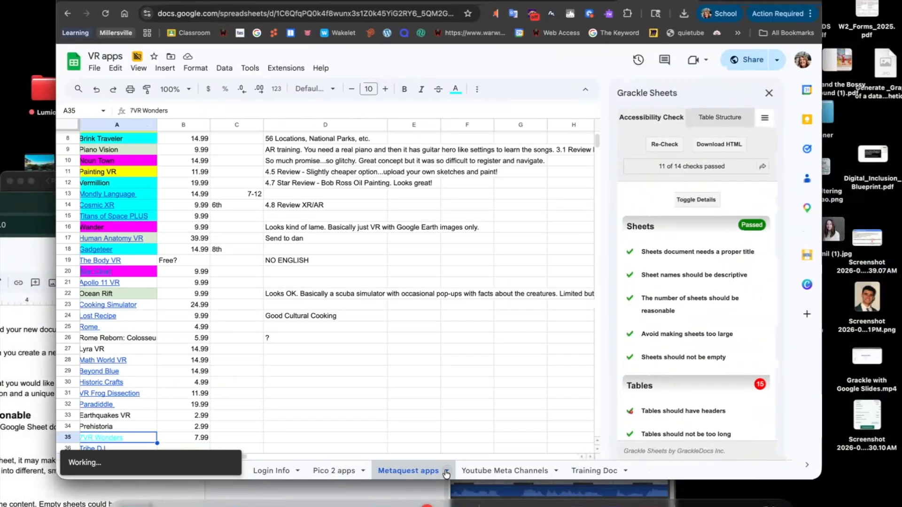
left_click(446, 474)
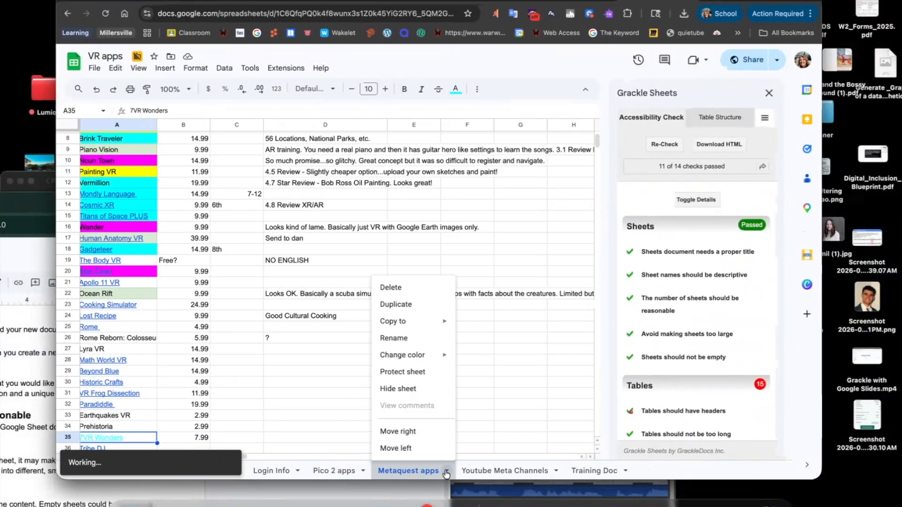
left_click(290, 392)
left_click(270, 470)
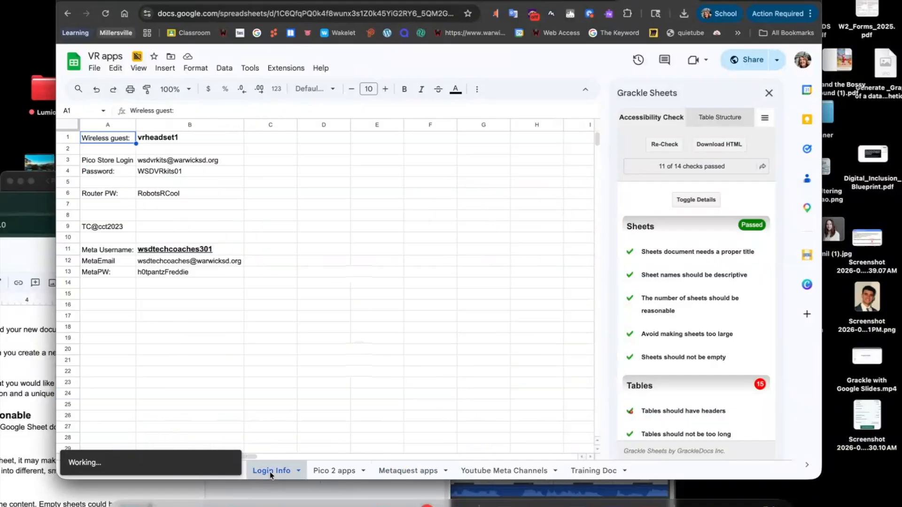
Review the Sheets and Tables results of the accessibility check, moving the browser window aside to keep them in view
scroll(688, 314, "down", 1)
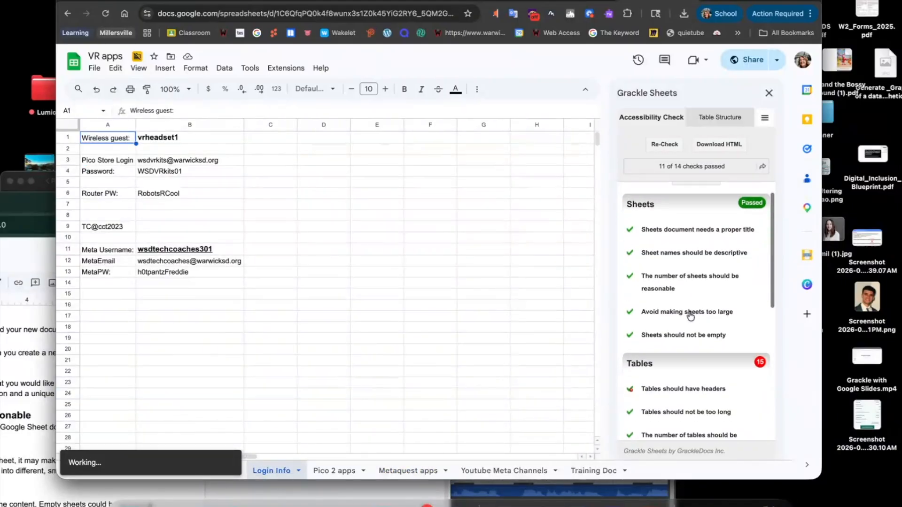
scroll(692, 279, "down", 1)
scroll(692, 277, "up", 1)
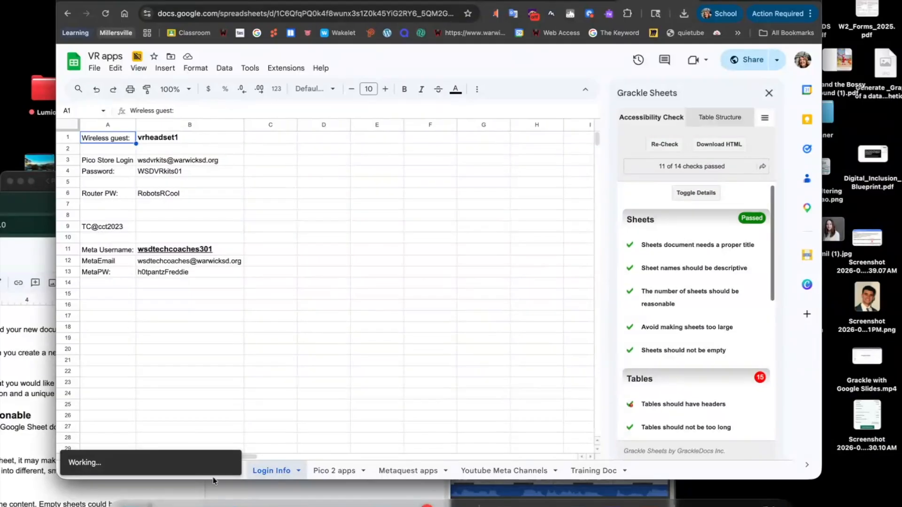
left_click_drag(723, 1, 792, 1)
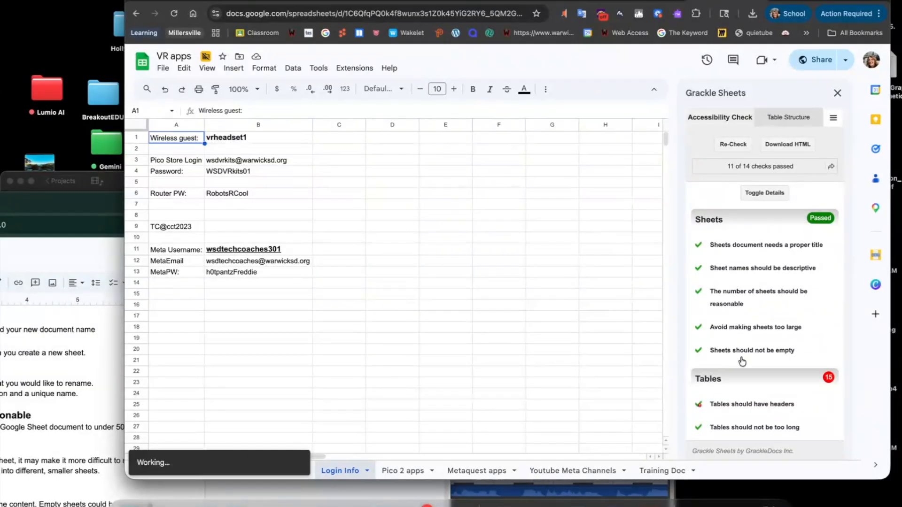
scroll(744, 347, "down", 1)
scroll(818, 319, "down", 2)
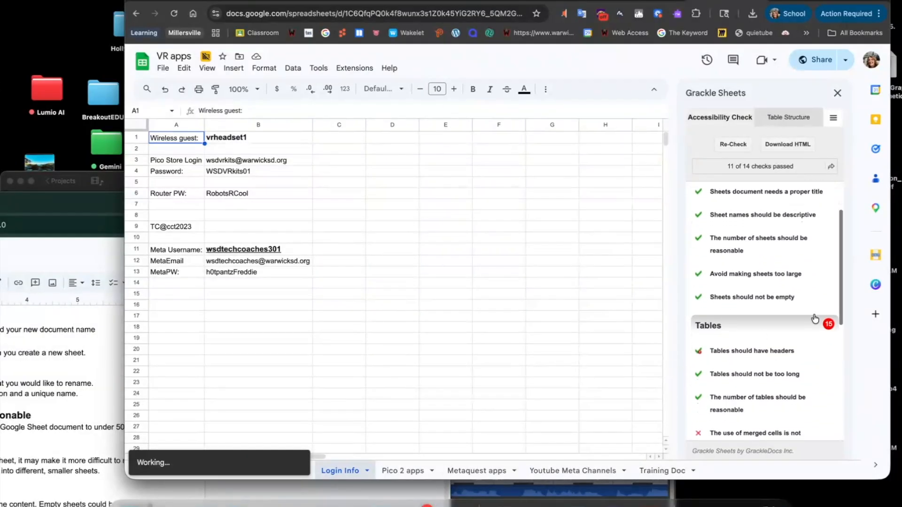
scroll(825, 282, "down", 2)
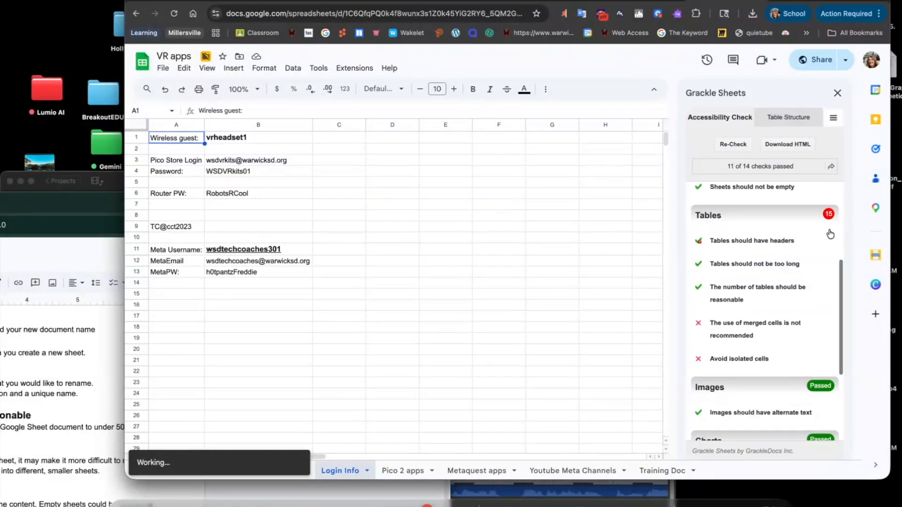
Expand the Tables check details and mark all the listed unmarked tables as having a header row
left_click(827, 215)
scroll(801, 308, "down", 2)
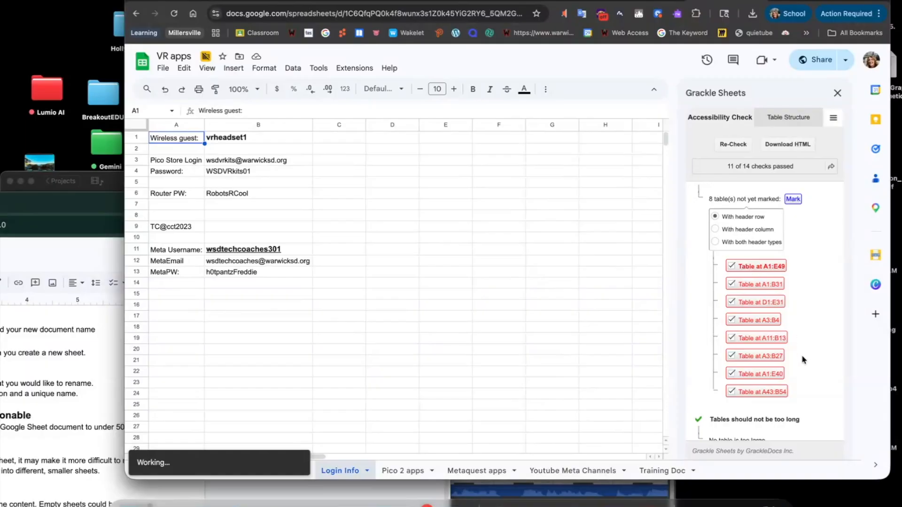
scroll(801, 354, "down", 1)
scroll(801, 354, "up", 1)
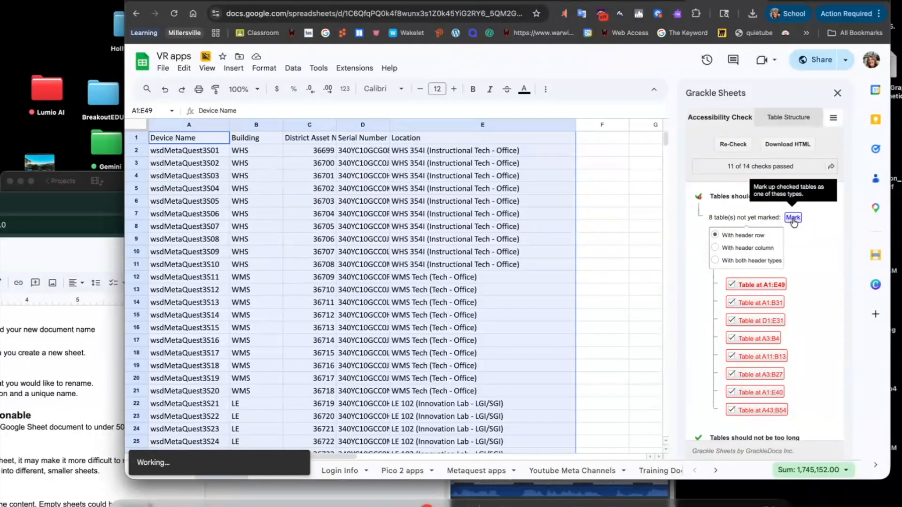
left_click(793, 221)
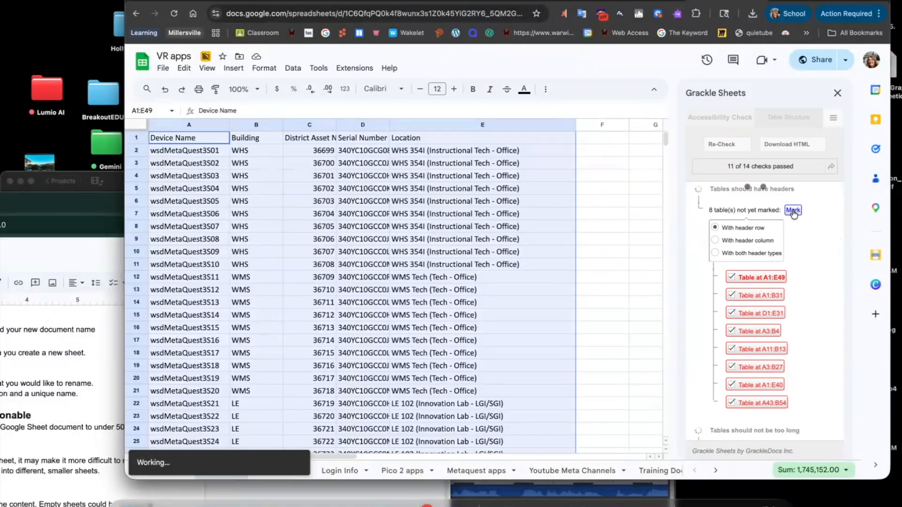
scroll(811, 288, "down", 1)
scroll(812, 289, "up", 1)
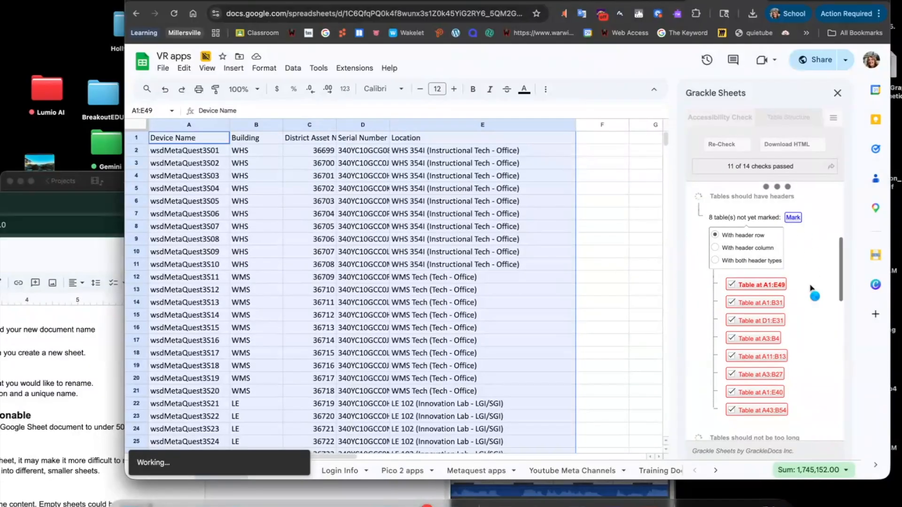
Unmerge the flagged ranges A46:B46, A47:B47, A48:B48 and A49:B49 on sheet #1 through the merged cells check
scroll(811, 288, "down", 5)
scroll(811, 288, "up", 1)
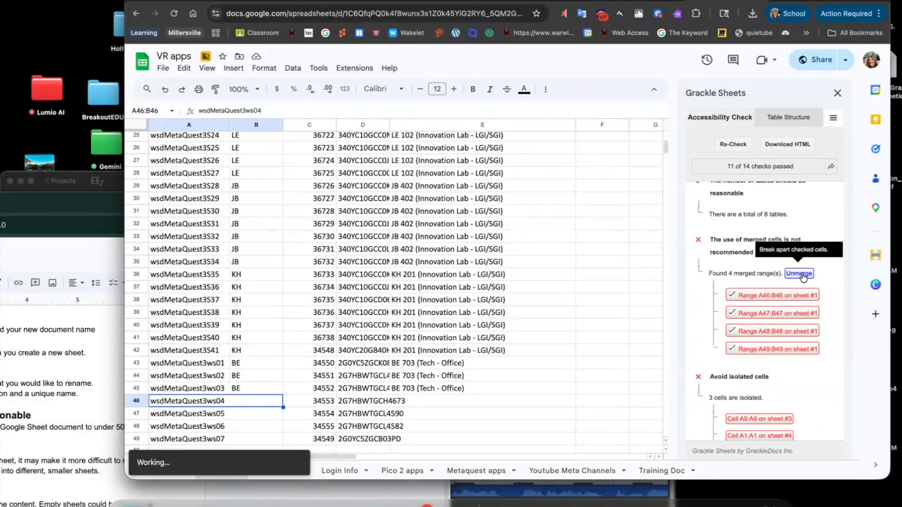
left_click(800, 273)
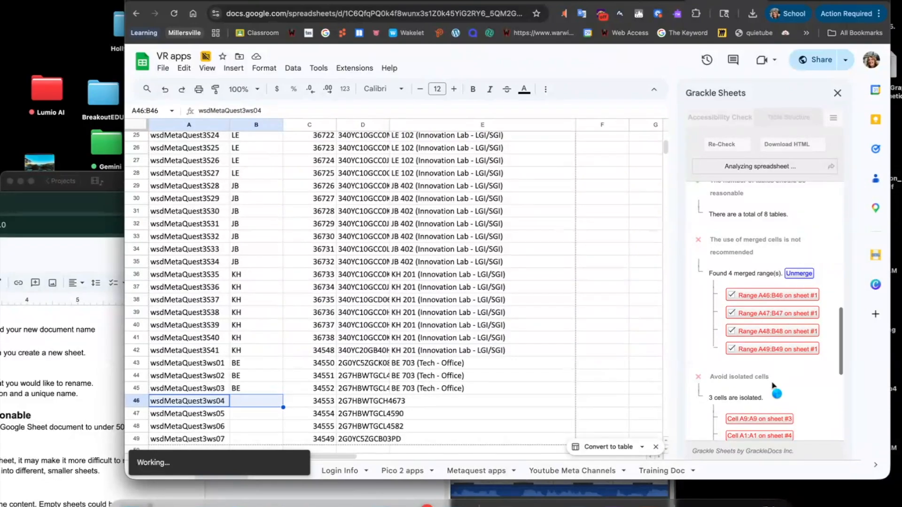
scroll(773, 386, "down", 3)
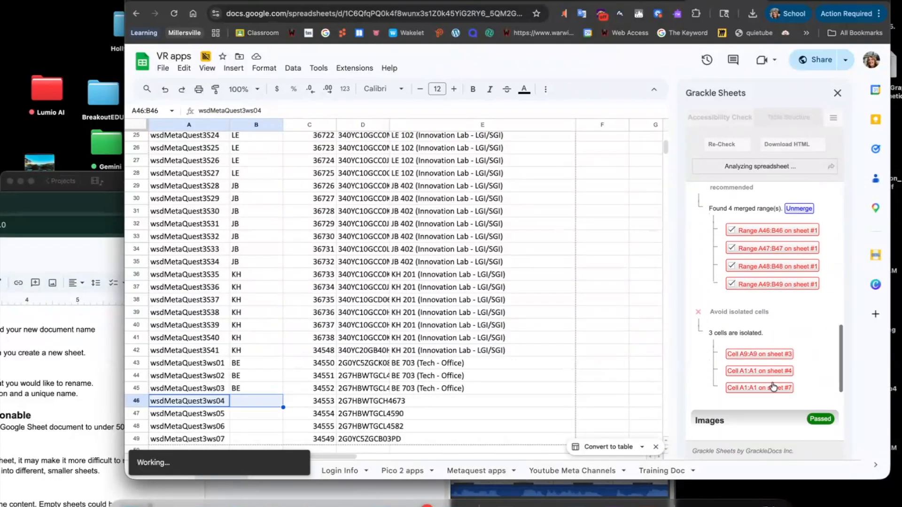
scroll(773, 385, "down", 2)
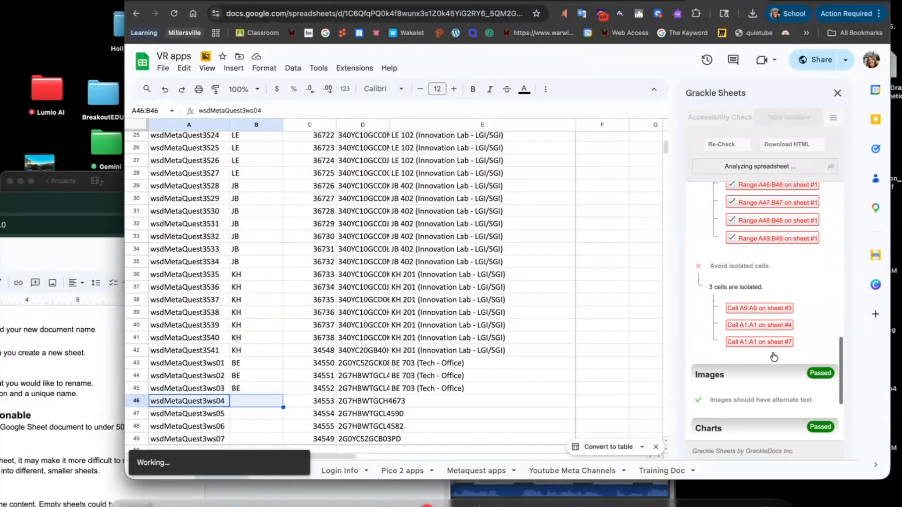
scroll(769, 347, "up", 3)
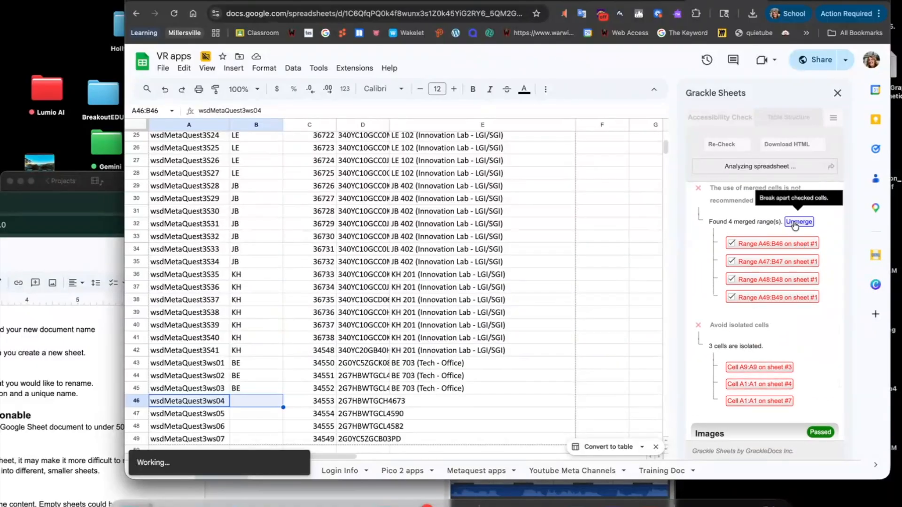
scroll(789, 326, "down", 2)
Inspect the cells flagged as isolated, including A9 on sheet #3 with its empty neighbours and A1 on sheet #7
left_click(764, 332)
scroll(761, 324, "down", 2)
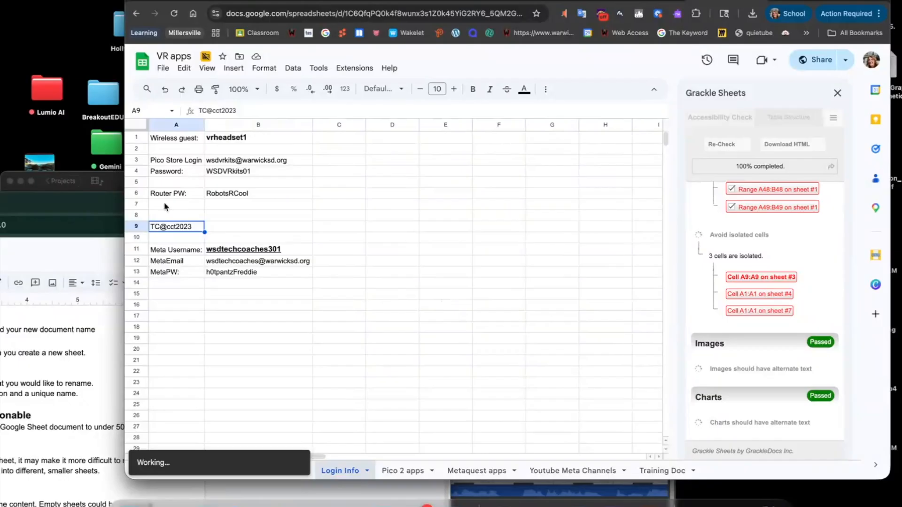
left_click(174, 217)
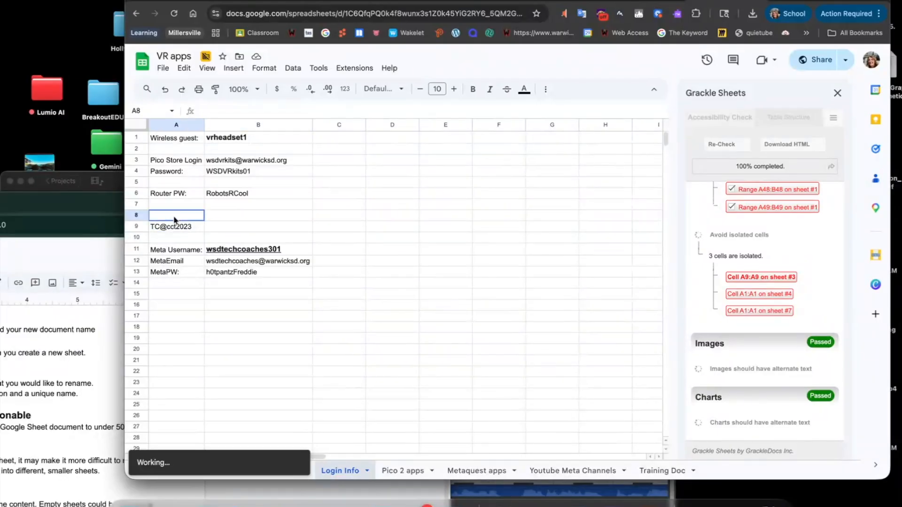
left_click(225, 210)
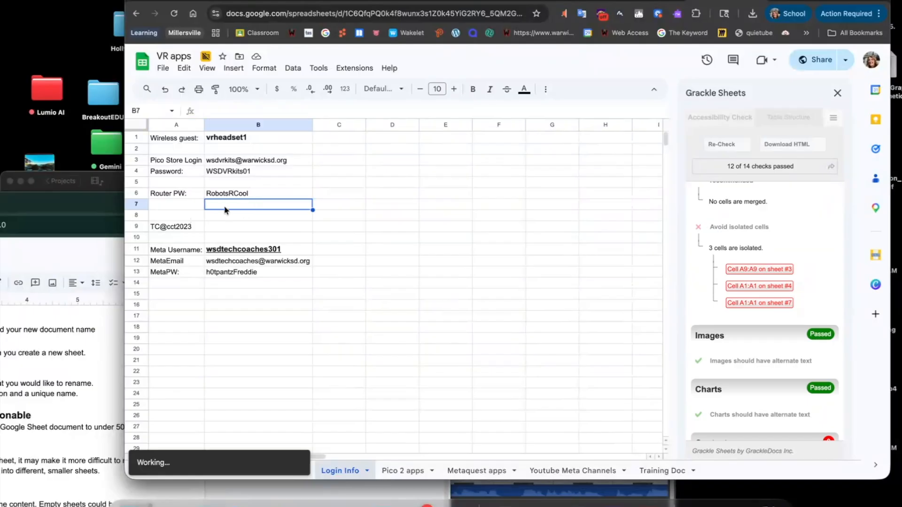
left_click(187, 217)
left_click(250, 217)
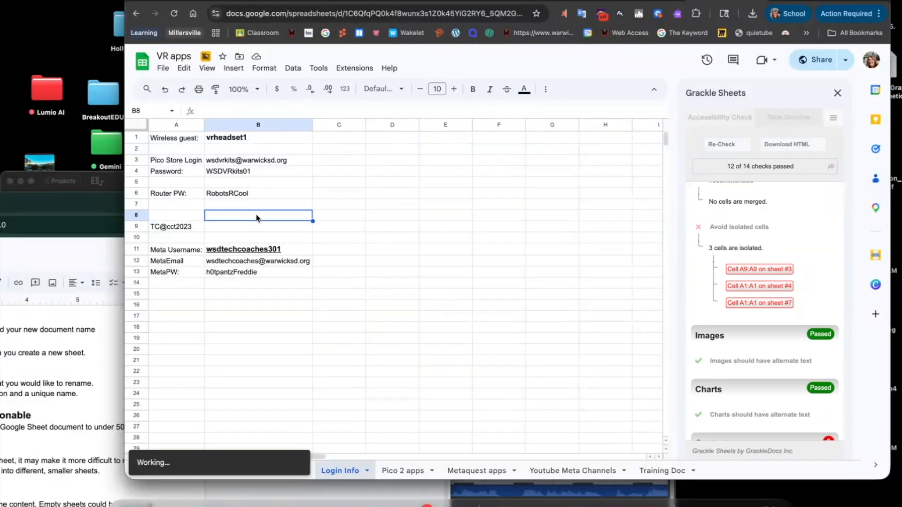
left_click(768, 270)
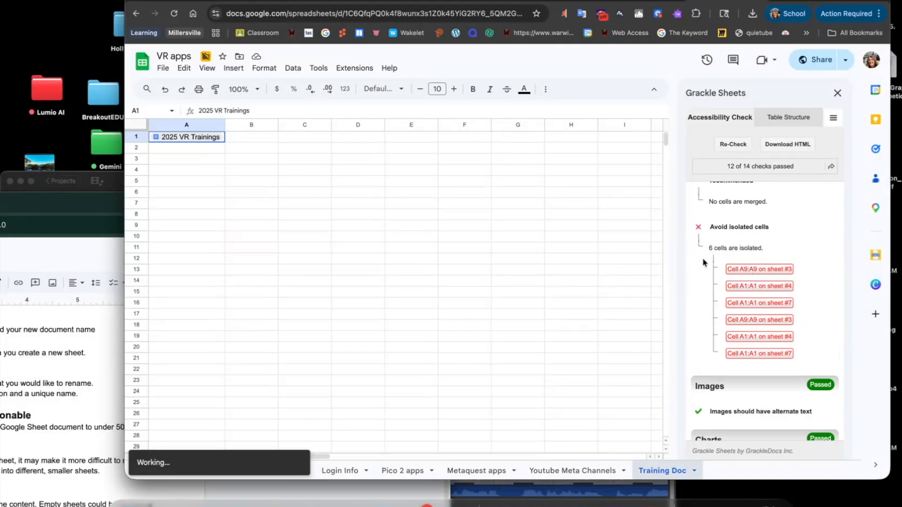
Review the Images and Charts check results and expand the details of the Contents check
scroll(717, 374, "down", 5)
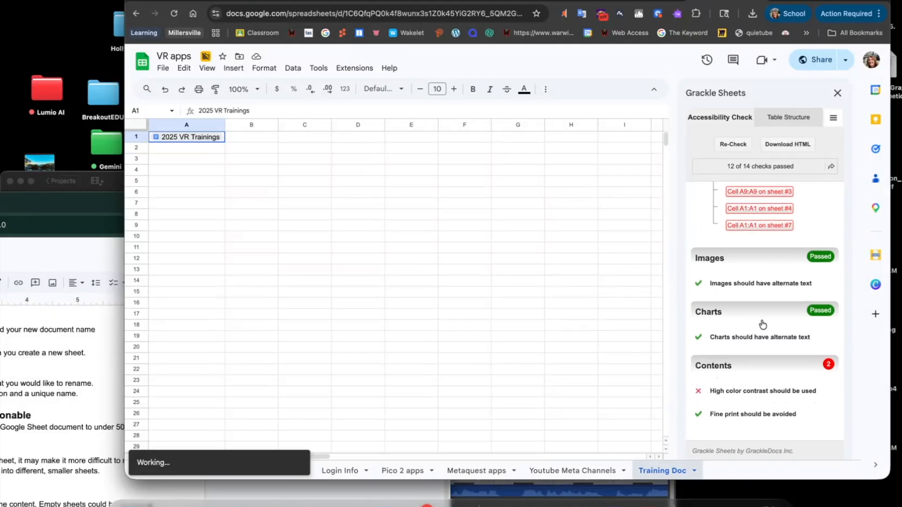
scroll(744, 358, "up", 1)
scroll(775, 317, "down", 1)
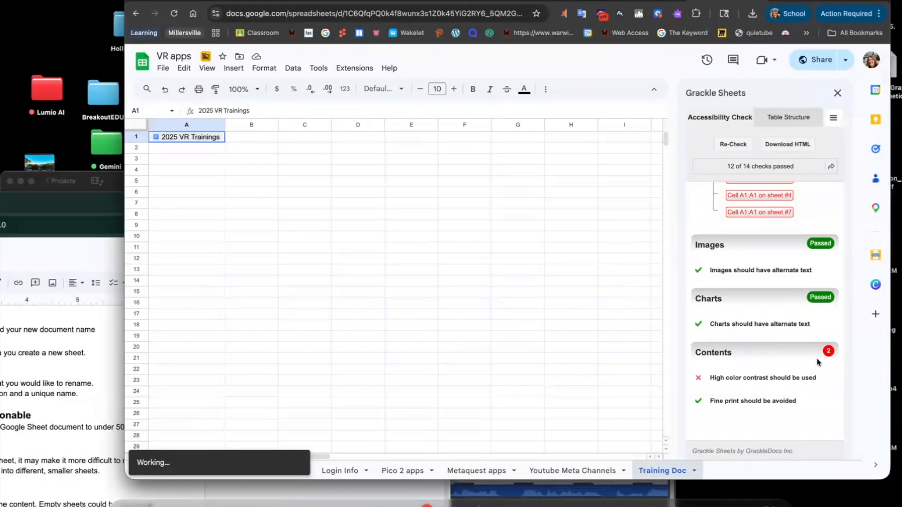
left_click(828, 351)
scroll(753, 314, "down", 5)
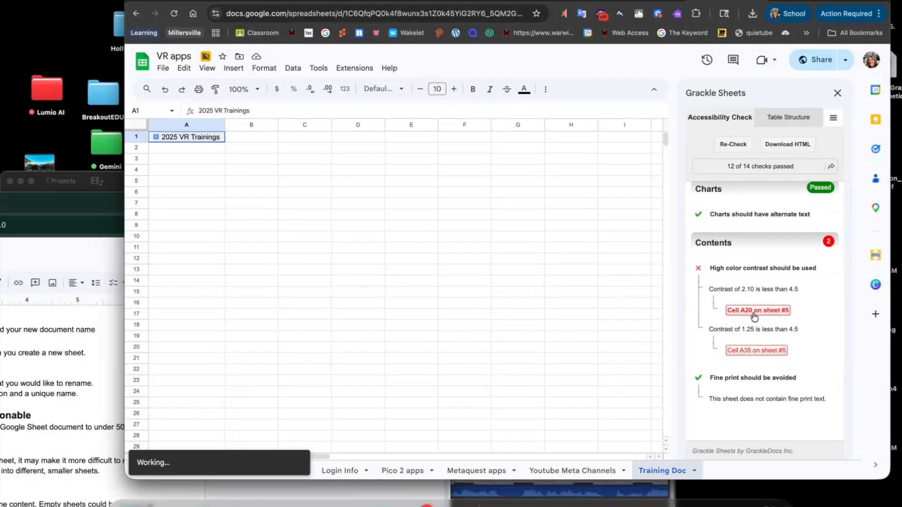
Go to cell A20 on sheet #5, flagged for low color contrast, and examine the color-coded app names around it
left_click(753, 310)
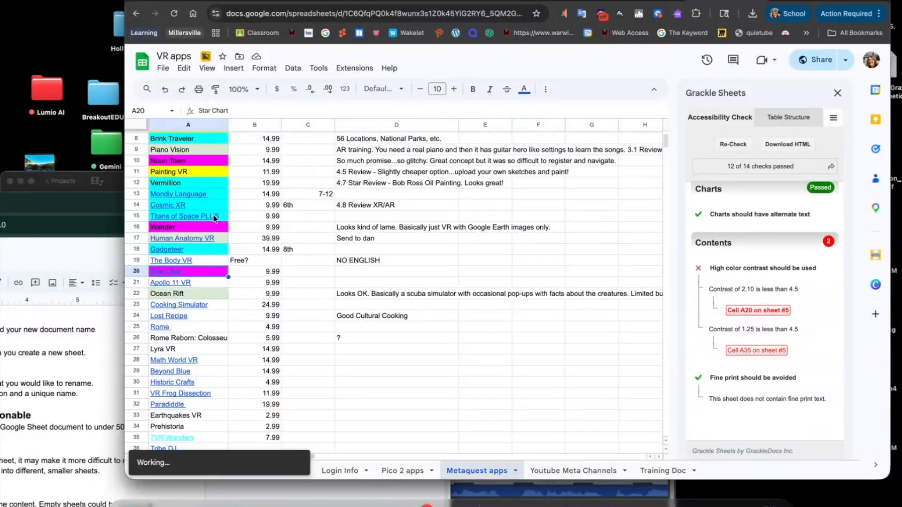
scroll(213, 218, "up", 3)
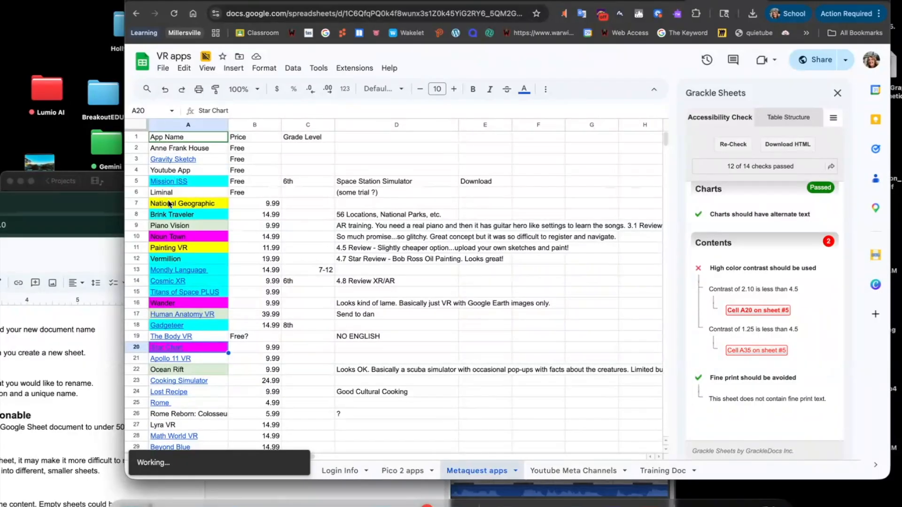
scroll(189, 302, "down", 5)
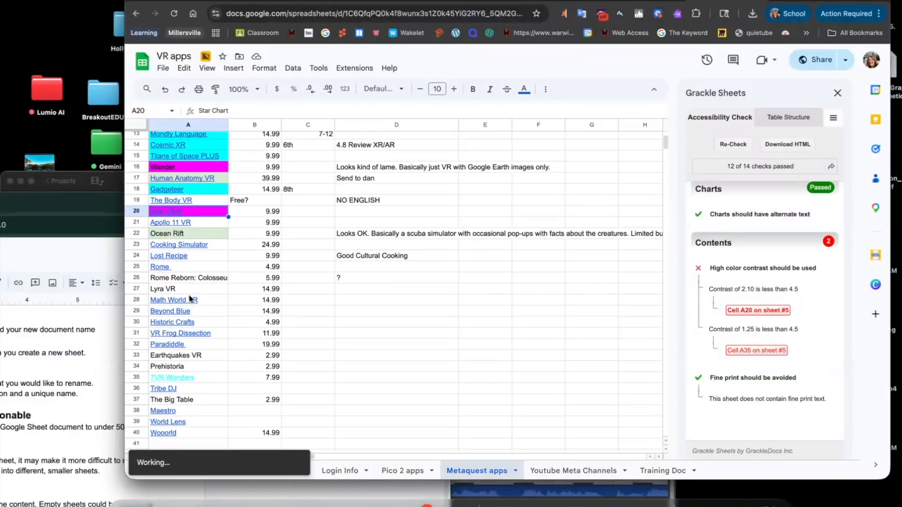
scroll(189, 301, "up", 2)
scroll(189, 301, "down", 4)
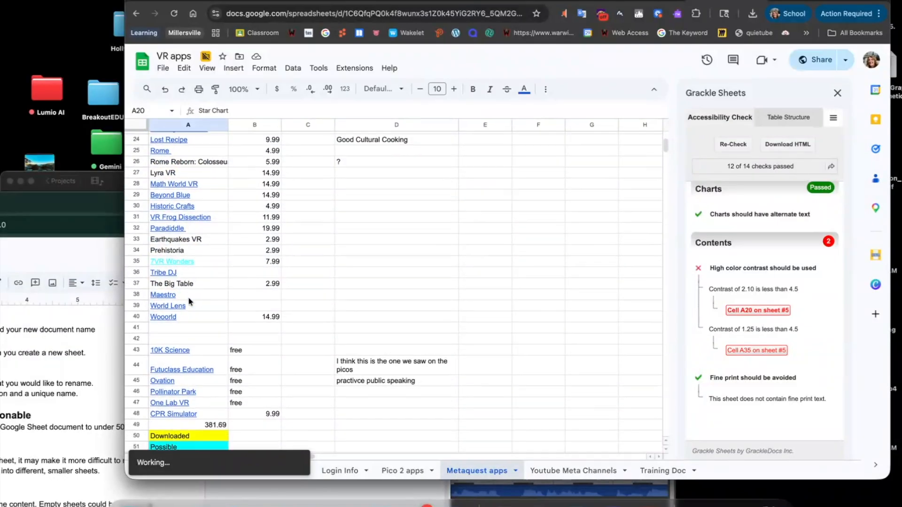
scroll(189, 301, "up", 4)
scroll(190, 301, "up", 3)
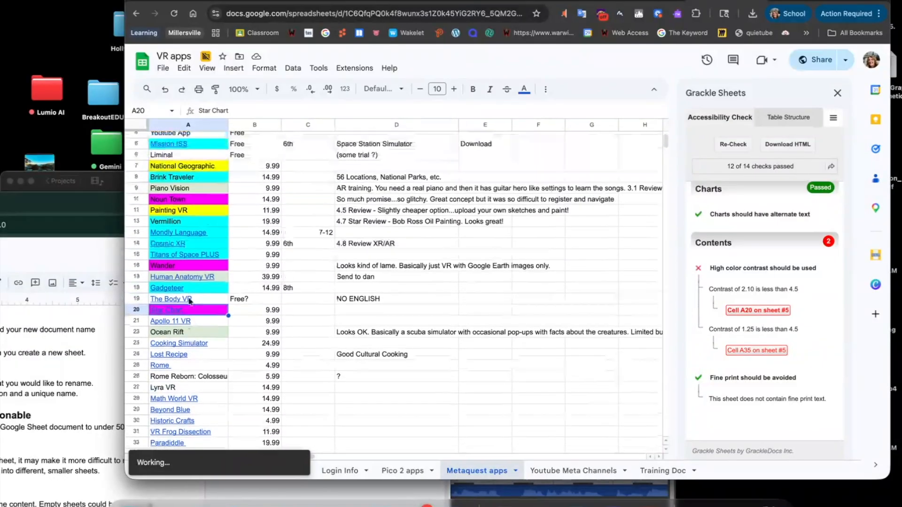
scroll(197, 292, "down", 1)
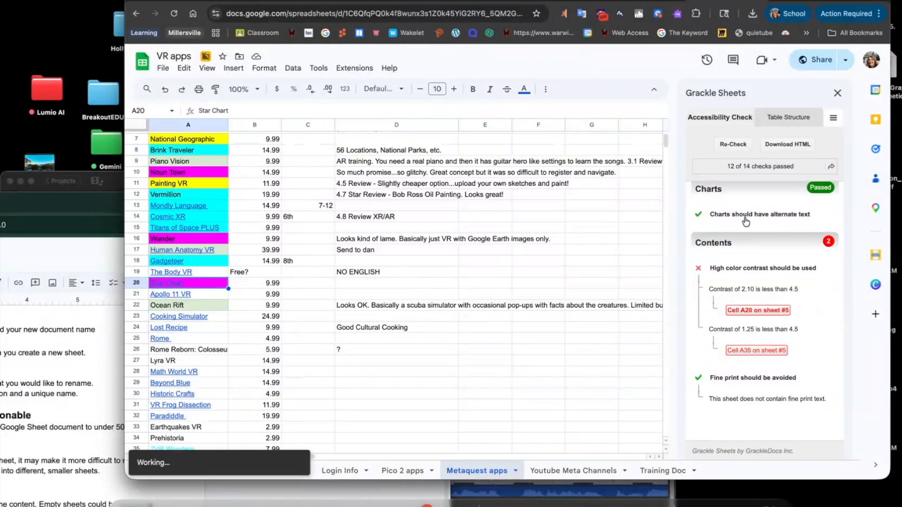
scroll(739, 237, "up", 1)
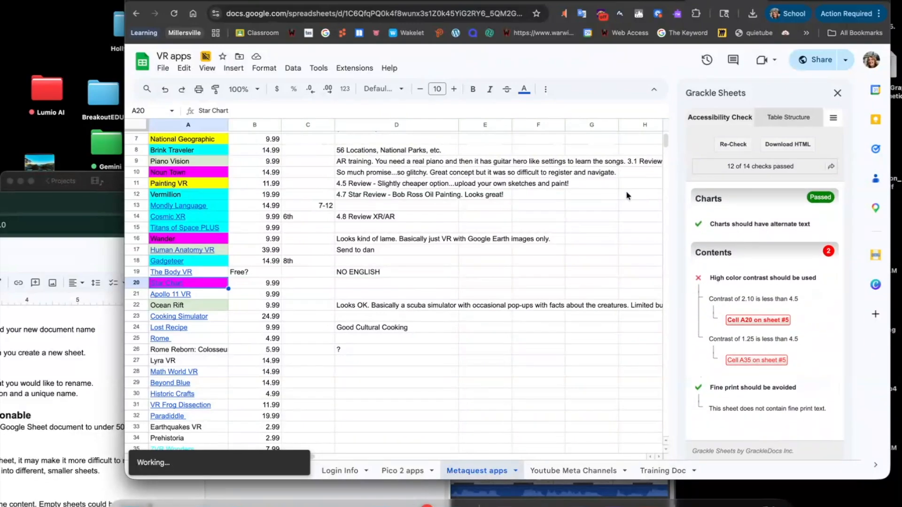
scroll(405, 276, "up", 2)
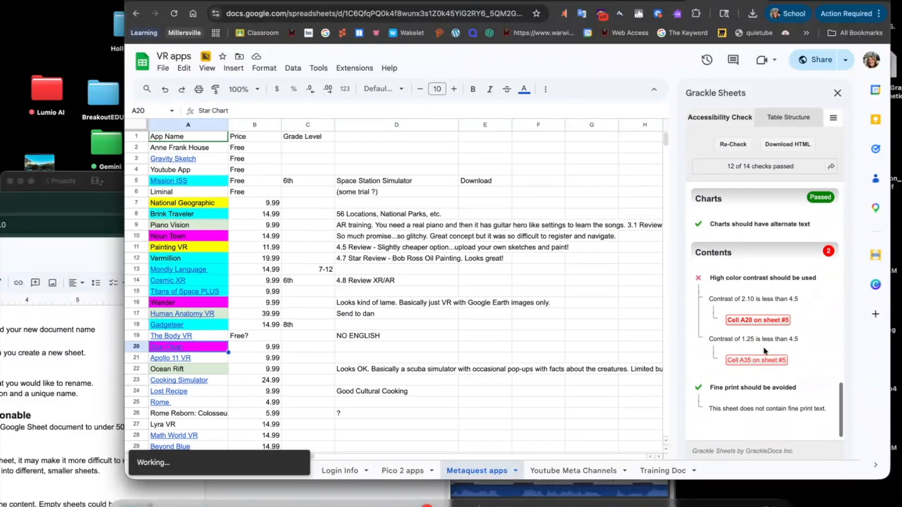
scroll(764, 351, "down", 1)
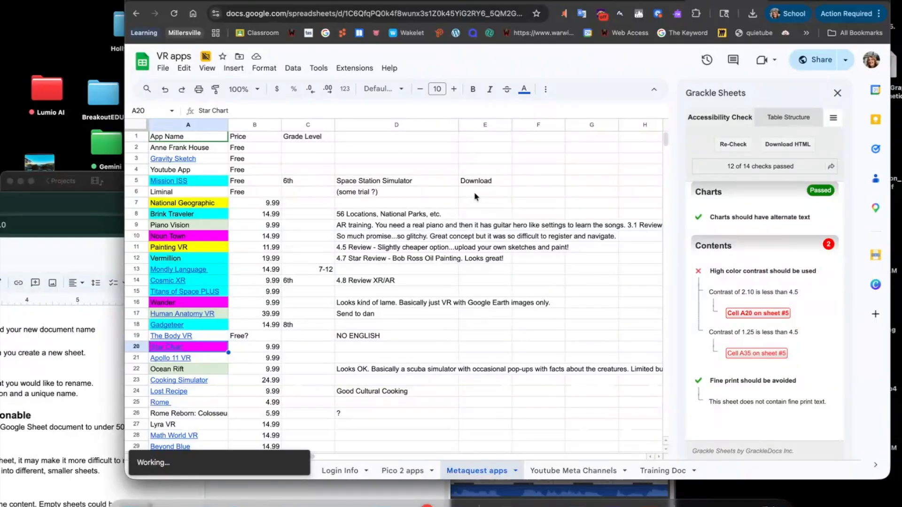
Download the spreadsheet as HTML, open the downloaded VR apps.html file and look through its table of contents and tables
left_click(776, 146)
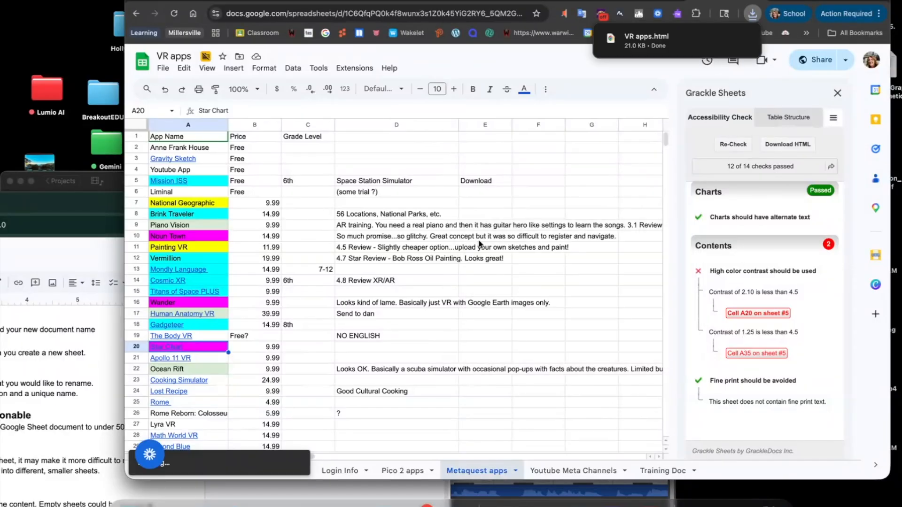
mouse_move(636, 43)
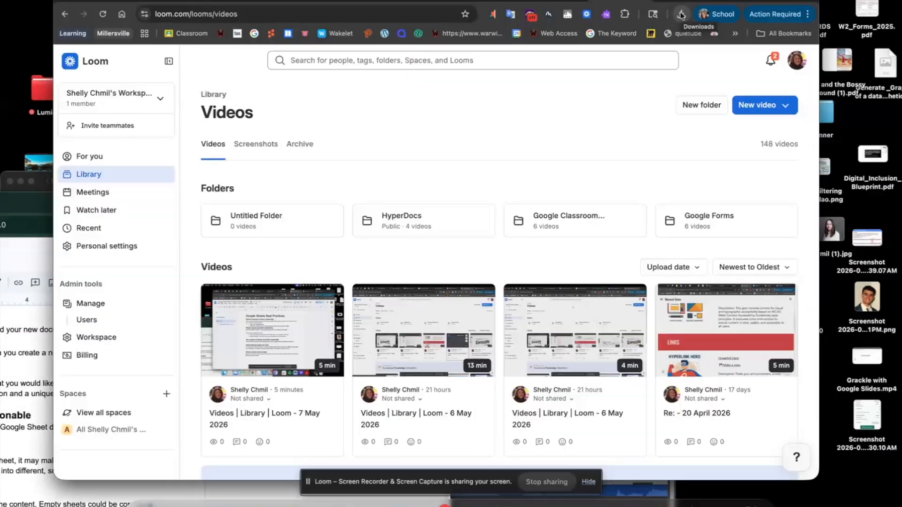
left_click(681, 14)
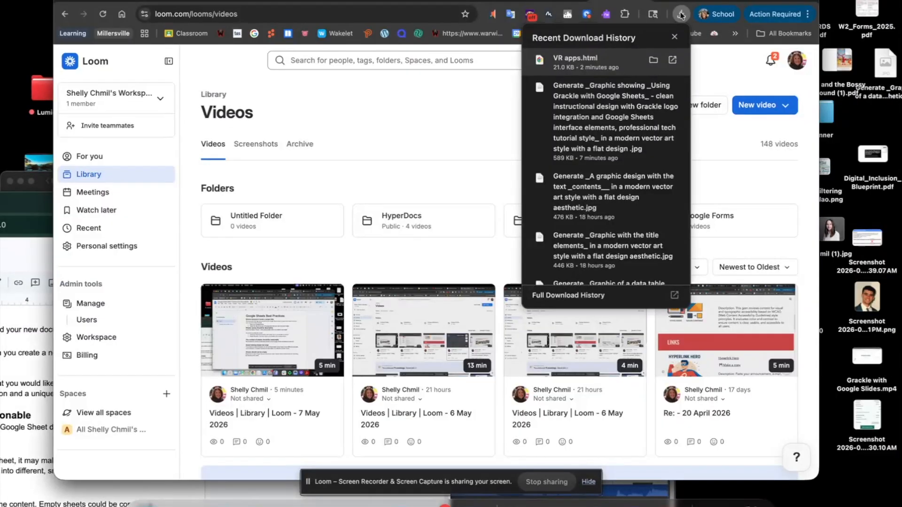
left_click(603, 62)
scroll(521, 255, "down", 15)
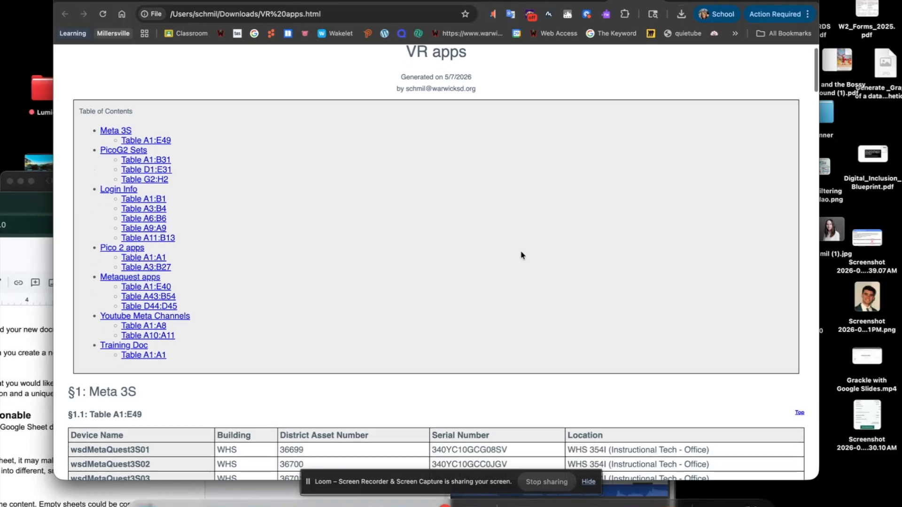
scroll(521, 255, "down", 20)
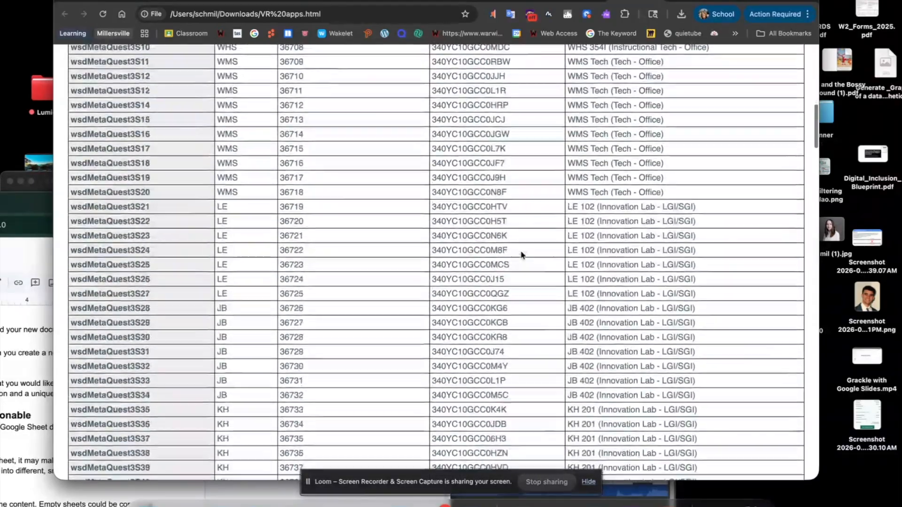